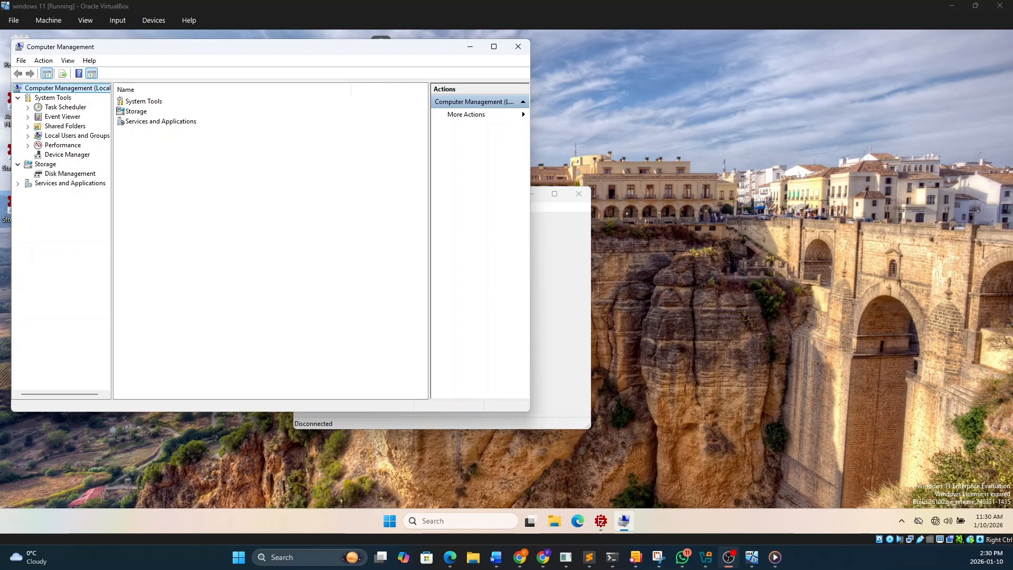
Start a new local user account under Local Users and Groups and enter its user name
left_click(28, 135)
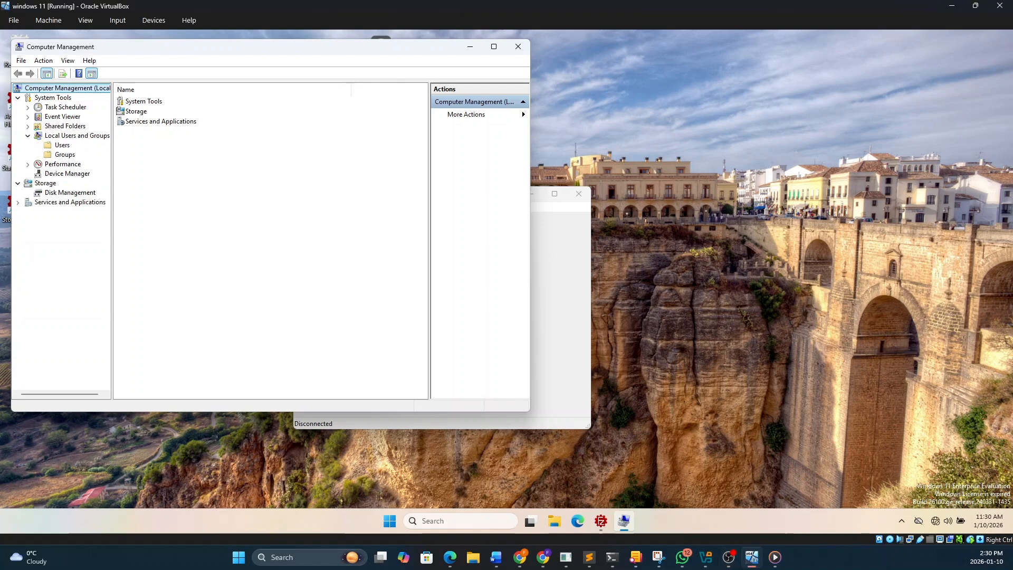
left_click(62, 146)
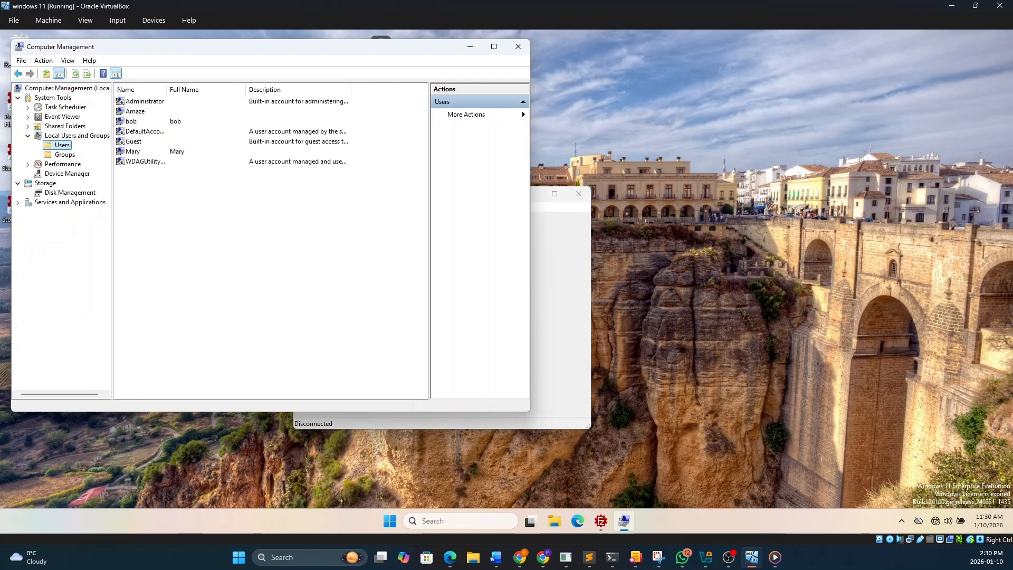
right_click(190, 207)
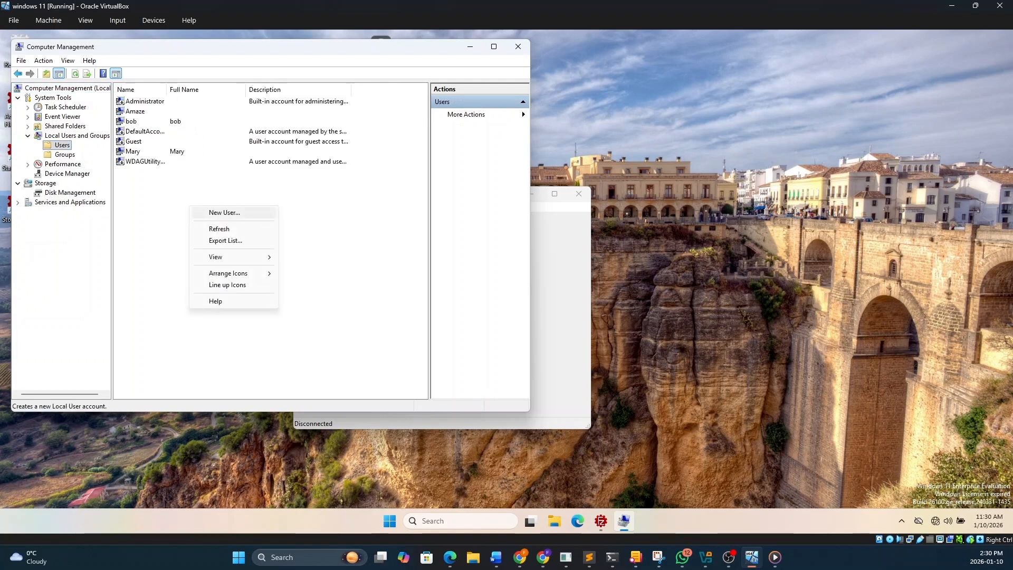
left_click(224, 212)
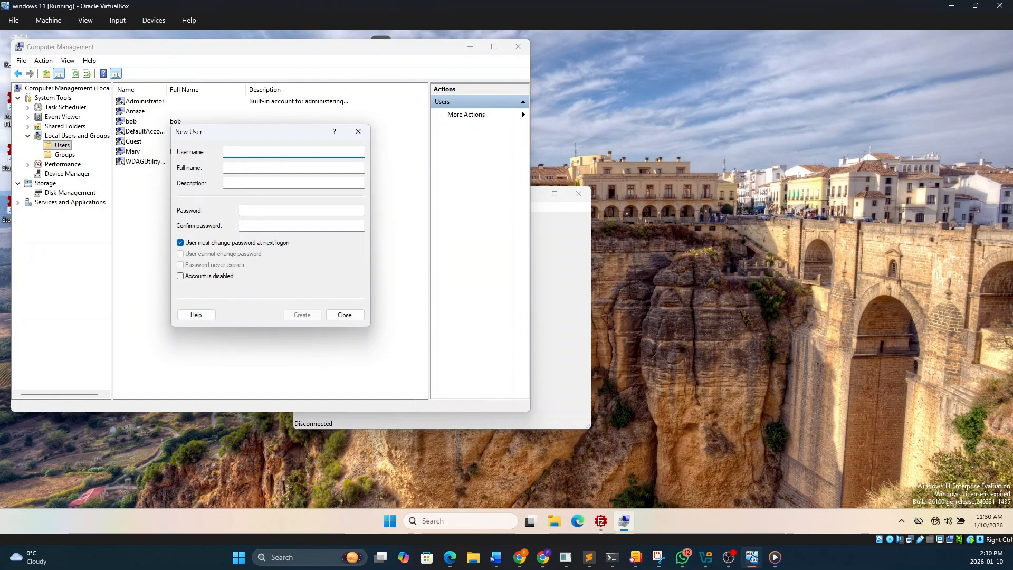
type("franca")
Enter the account password for the new user and confirm it
left_click(263, 211)
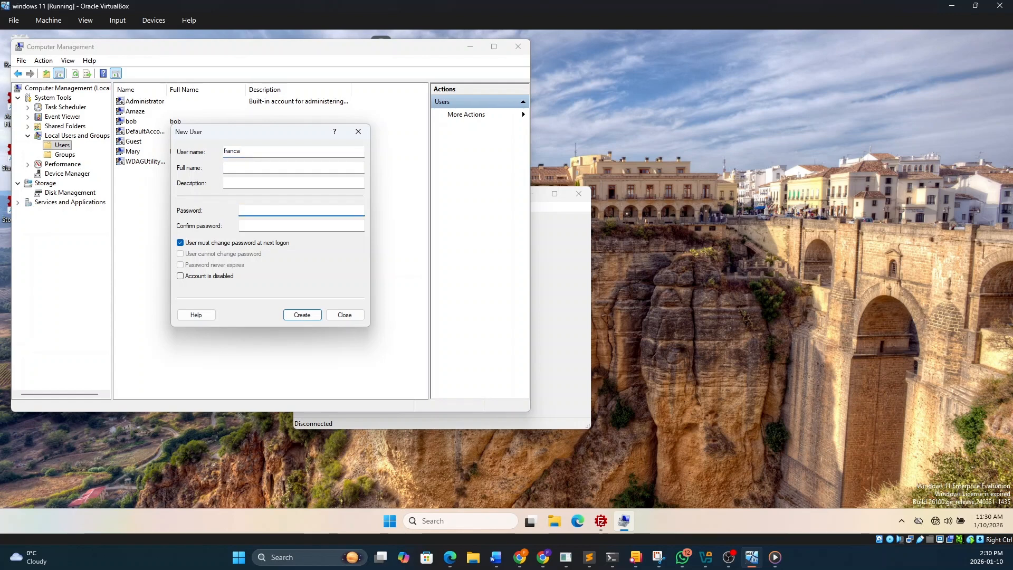
type("123456789")
key("Tab")
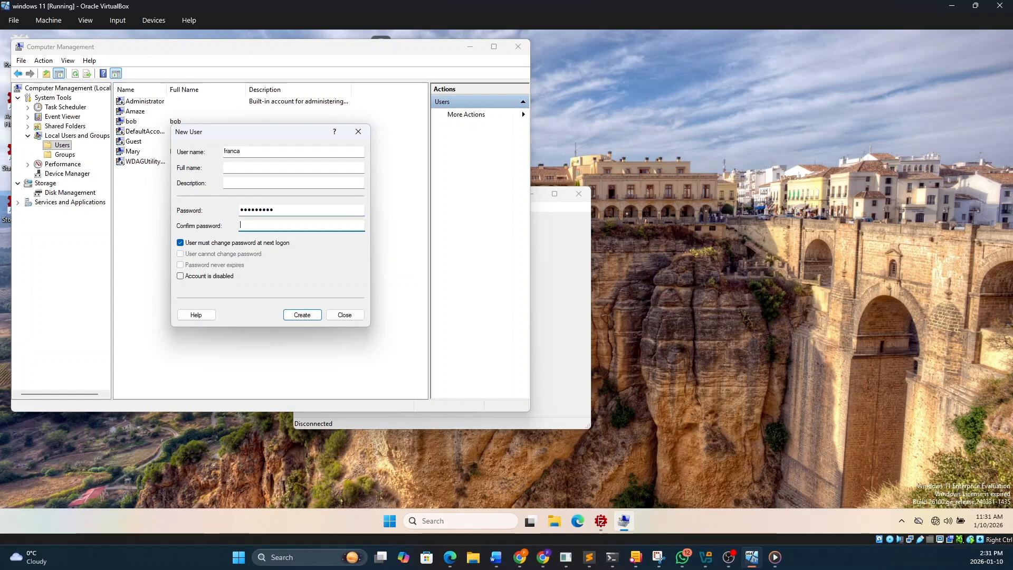
type("1234567")
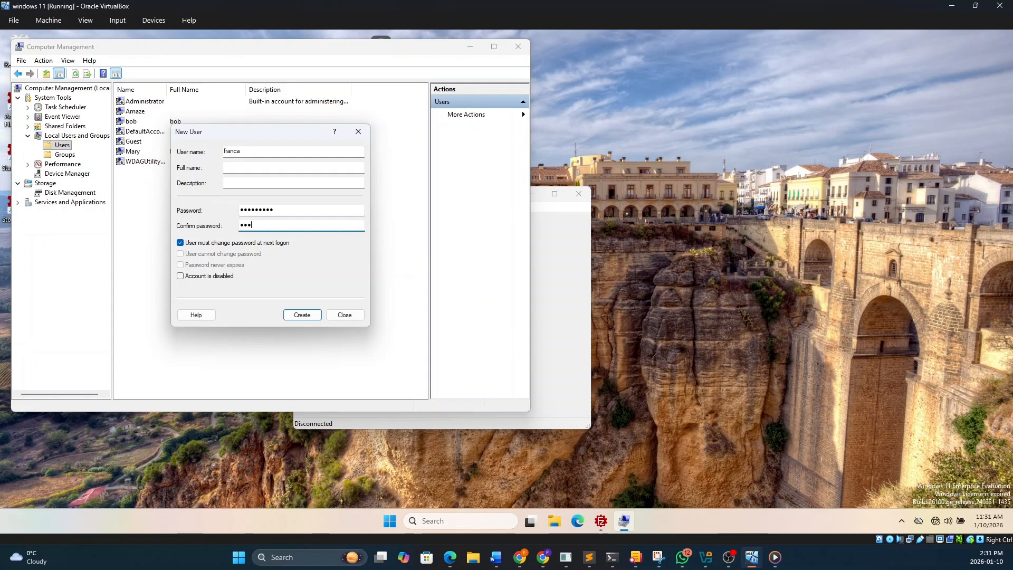
type("89")
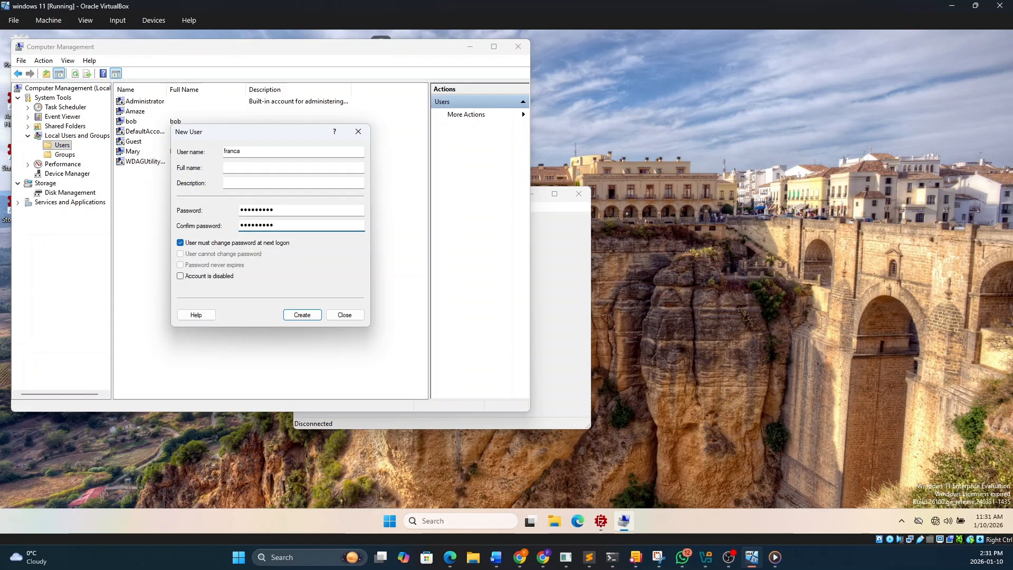
Create the user with "User must change password at next logon" turned off and close the New User dialog
left_click(181, 243)
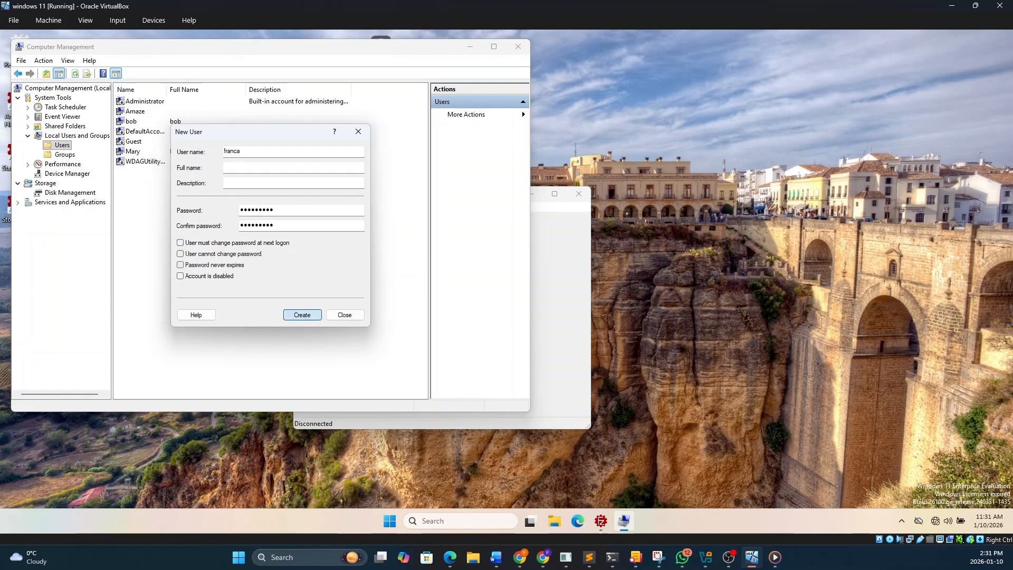
left_click(302, 314)
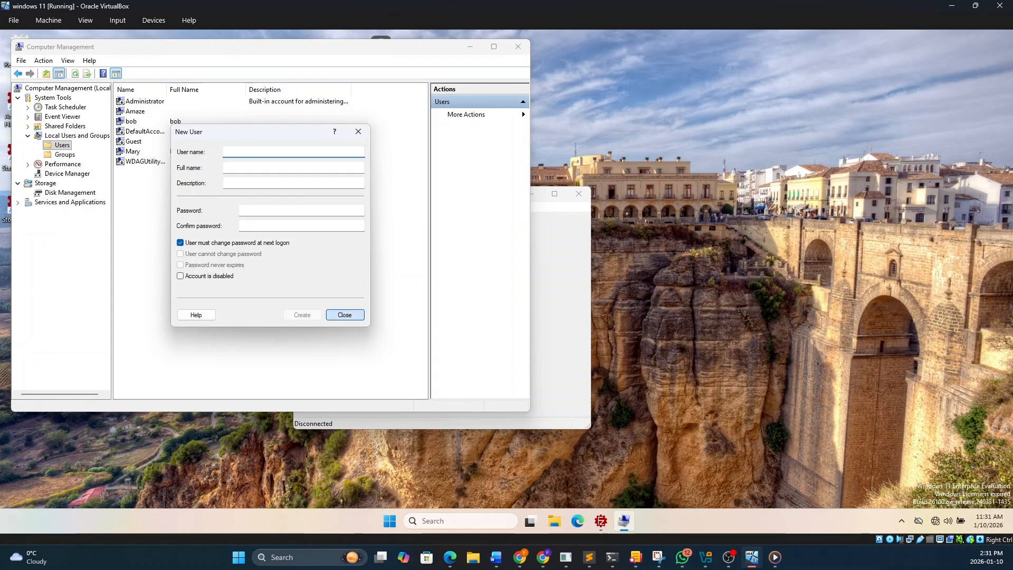
left_click(345, 314)
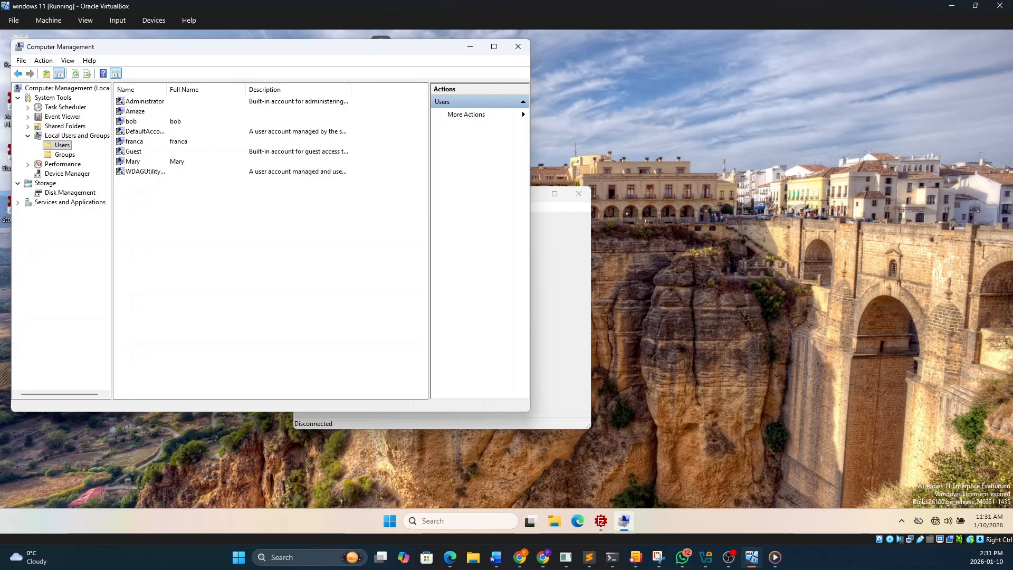
Start a second local user account and enter its user name
right_click(184, 221)
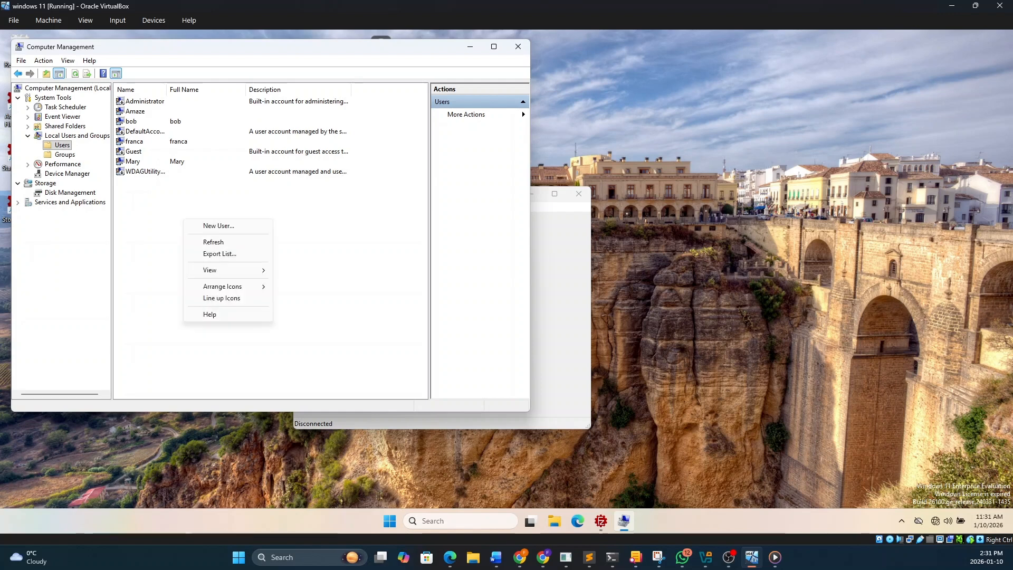
left_click(218, 225)
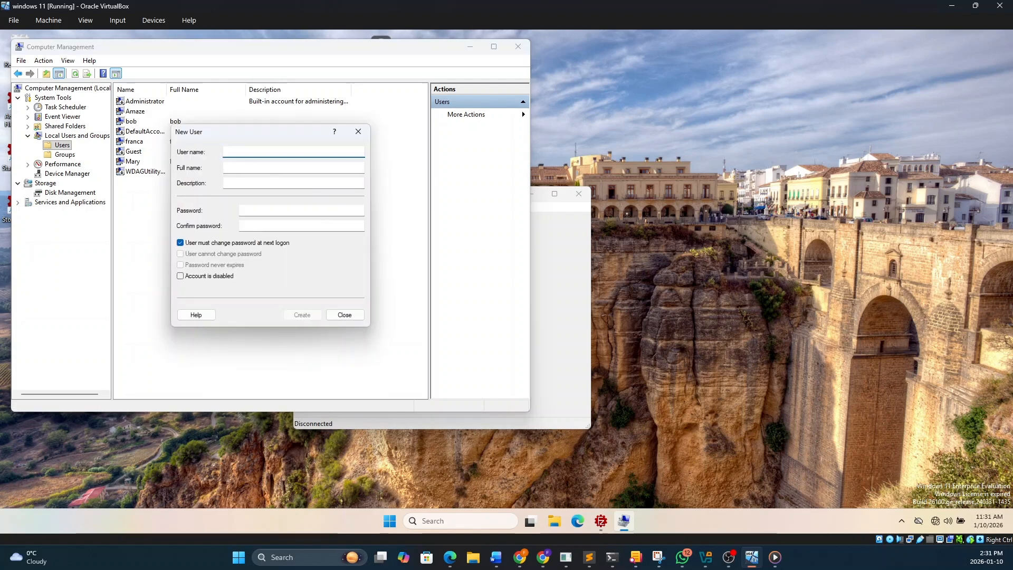
type("Johnny")
Enter and confirm the account password for the second new user
left_click(264, 210)
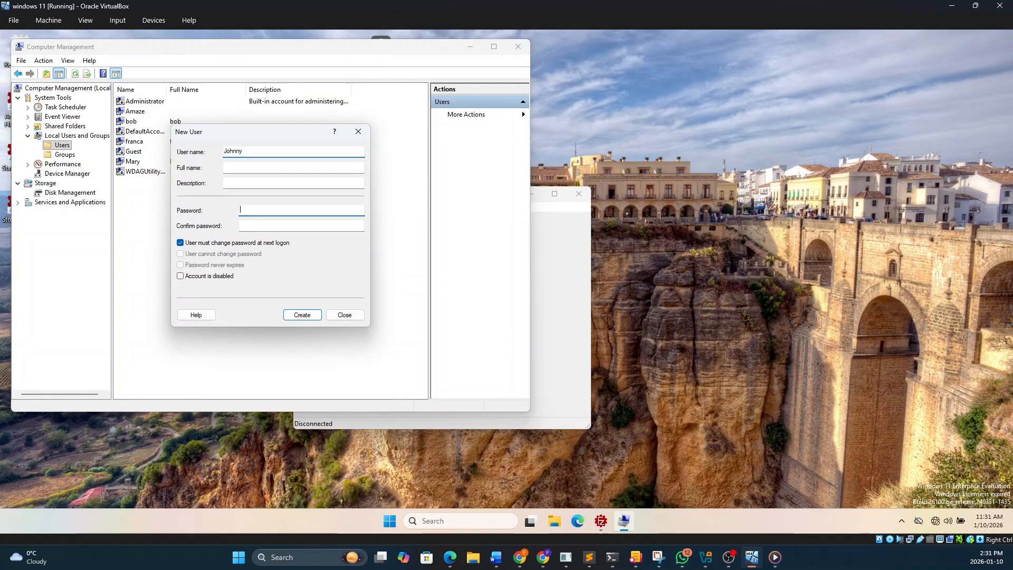
type("••••••••")
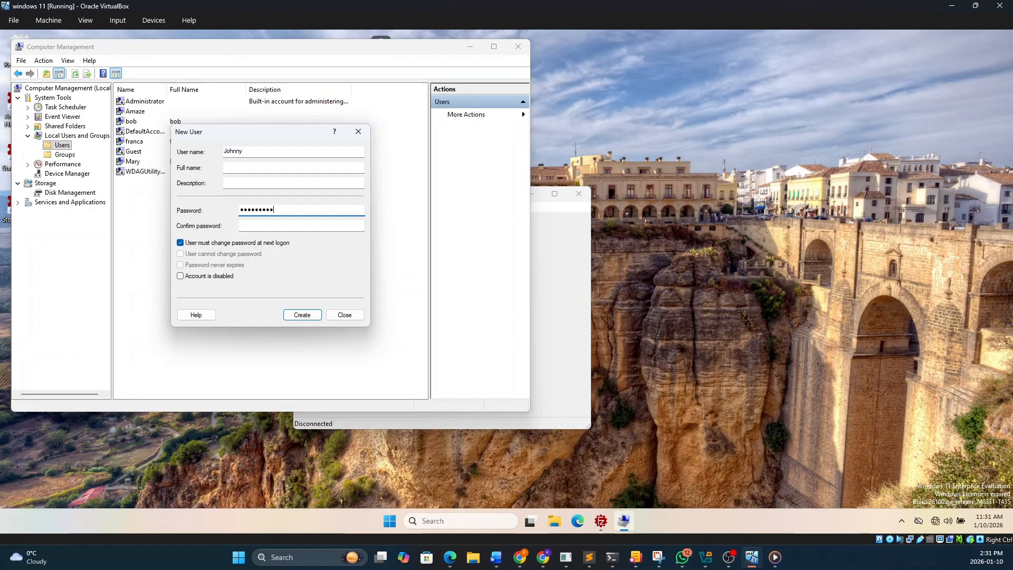
left_click(274, 225)
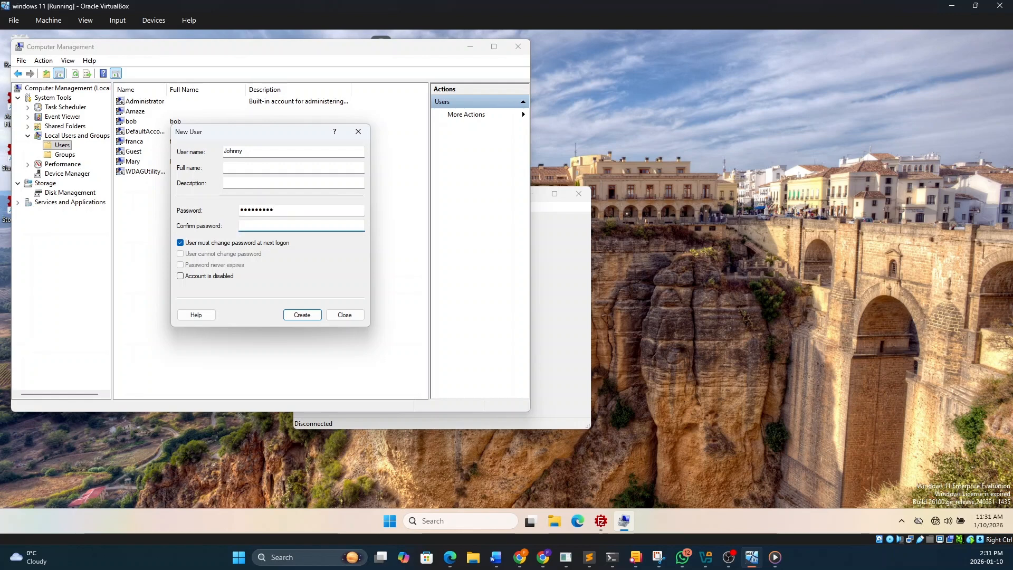
type("•••••••••")
Create the second user without requiring a password change at next logon and close the New User dialog
left_click(180, 243)
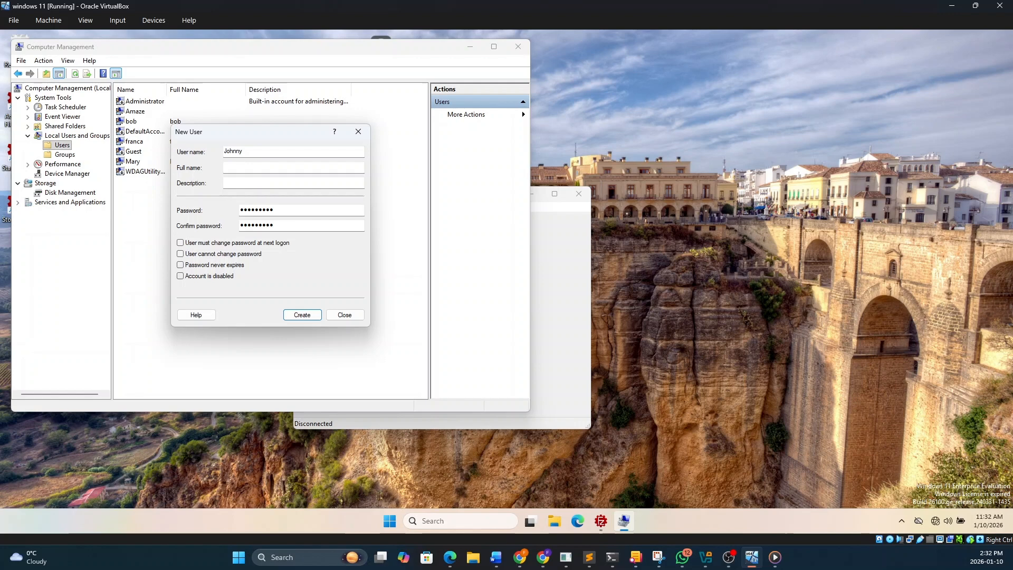
left_click(302, 315)
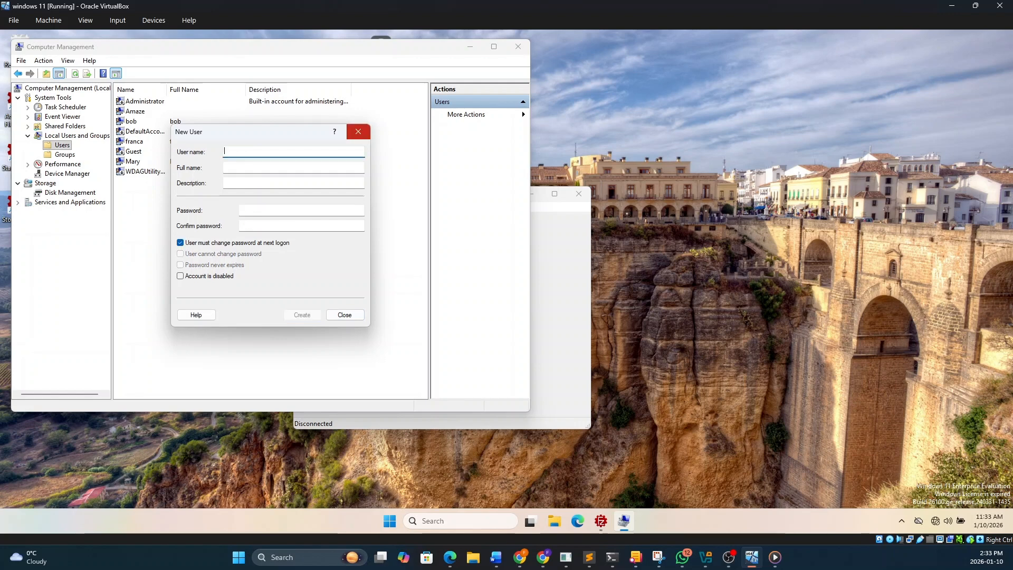
left_click(358, 131)
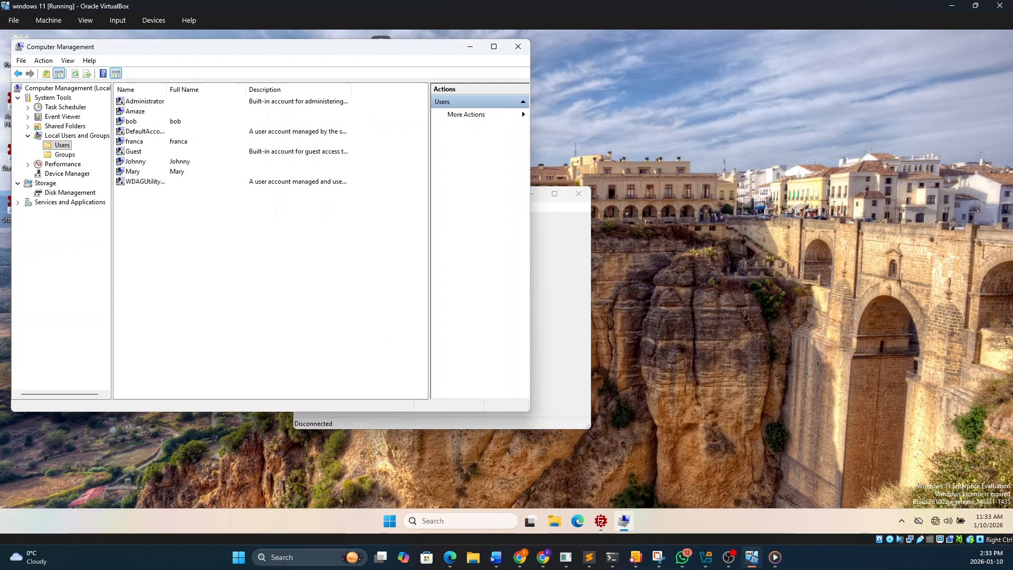
Start a third local user account and enter its user name
right_click(199, 224)
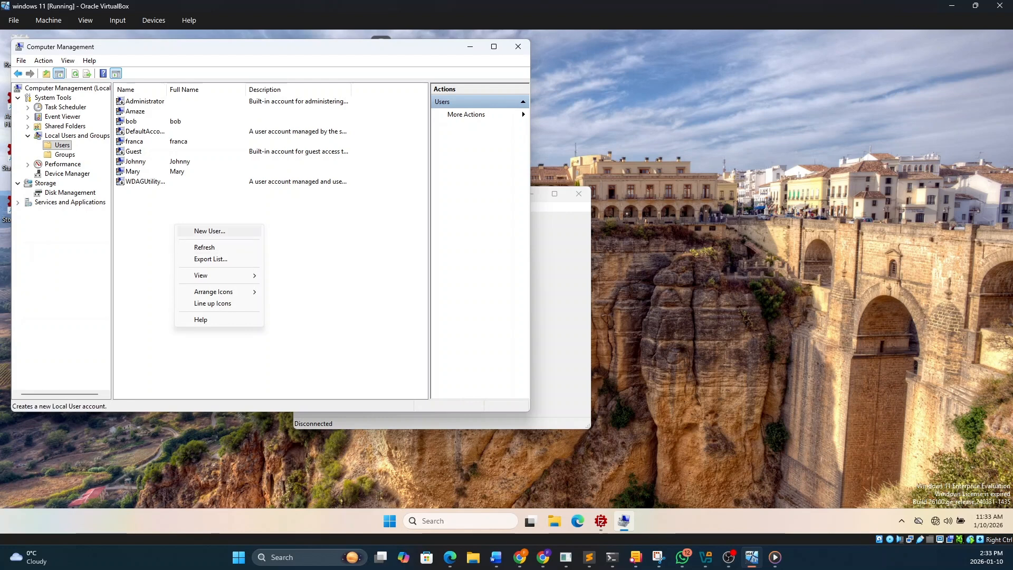
left_click(210, 230)
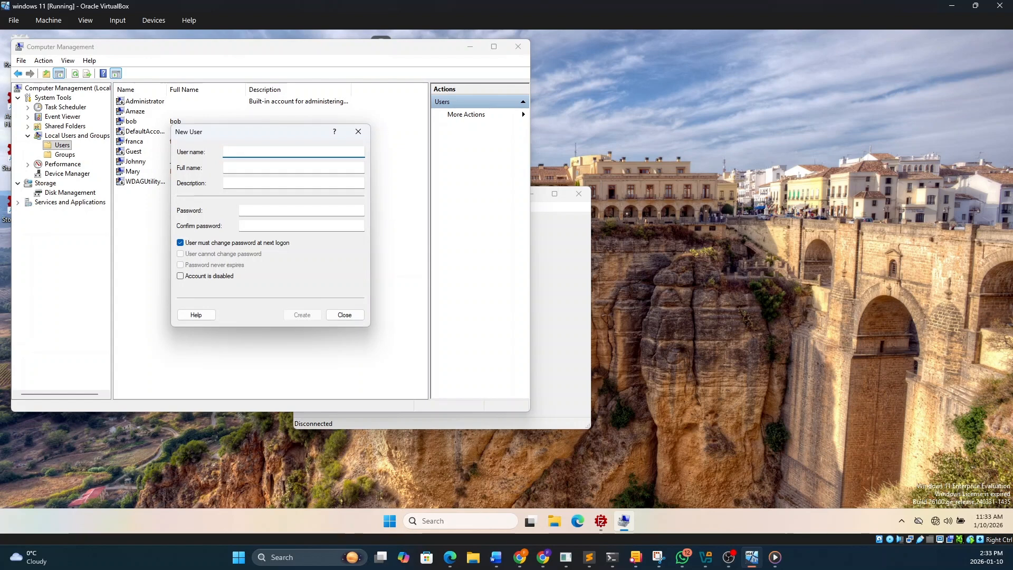
type("Petter")
key("BackSpace")
type("er")
Enter the third new user's account password and retype it in the confirmation field
left_click(301, 210)
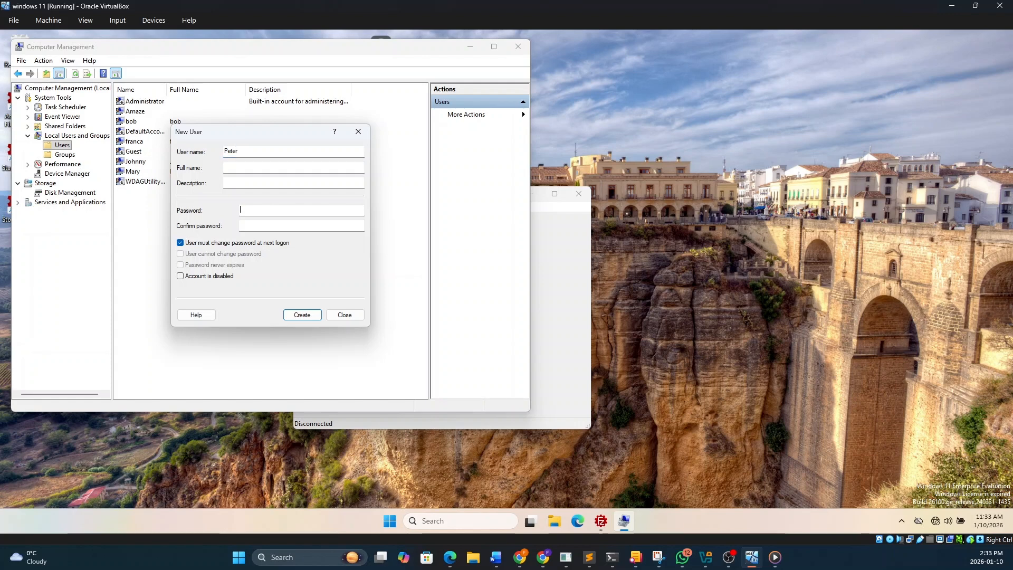
type("•••••••••")
key("Tab")
type("••••••••")
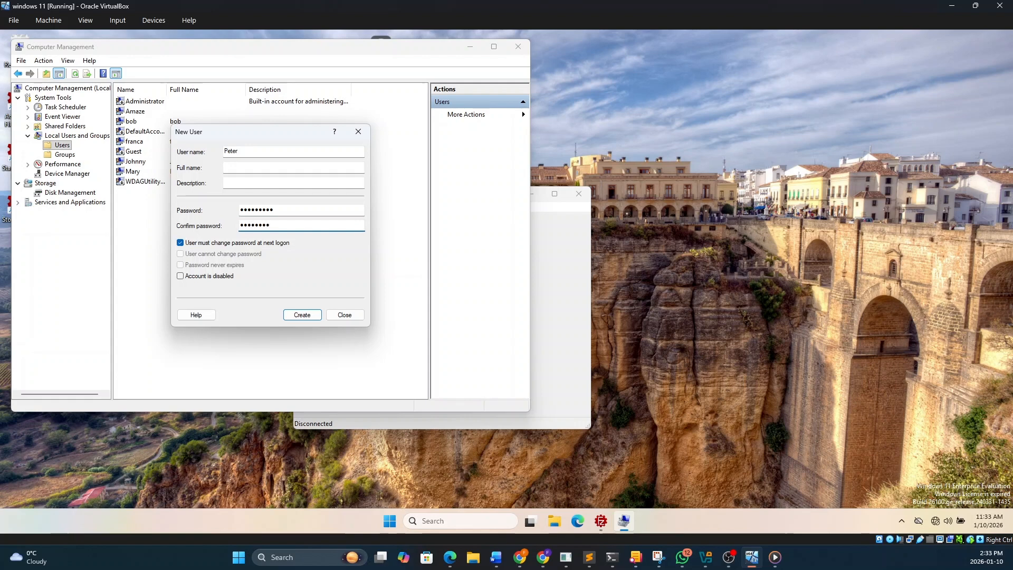
key("BackSpace")
key("BackSpace")
key("BackSpace")
key("BackSpace")
key("BackSpace")
key("BackSpace")
key("BackSpace")
key("BackSpace")
type("•••••••••")
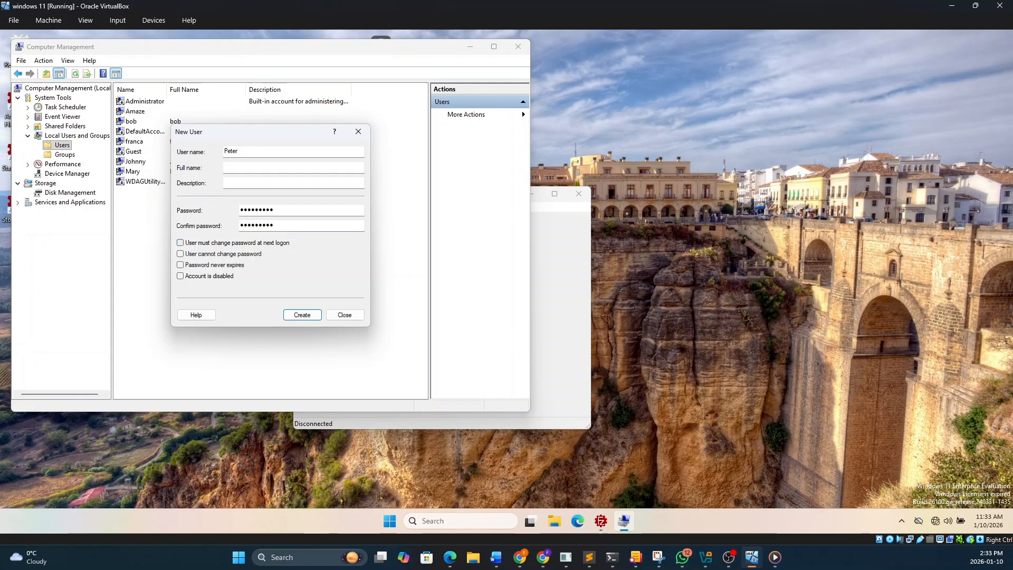
Create the third user with the forced password change at next logon turned off and close the New User dialog
key("Return")
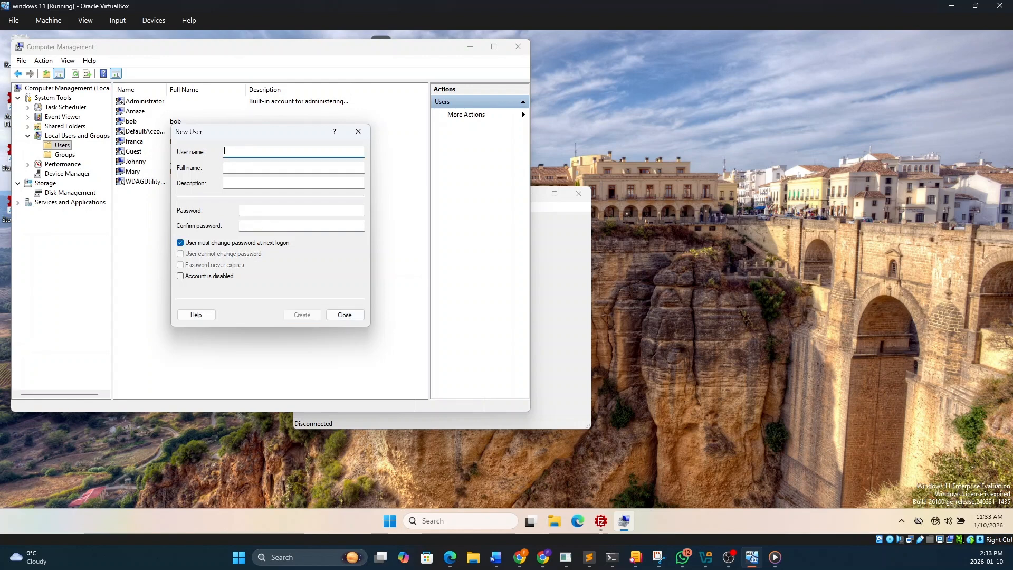
left_click(358, 131)
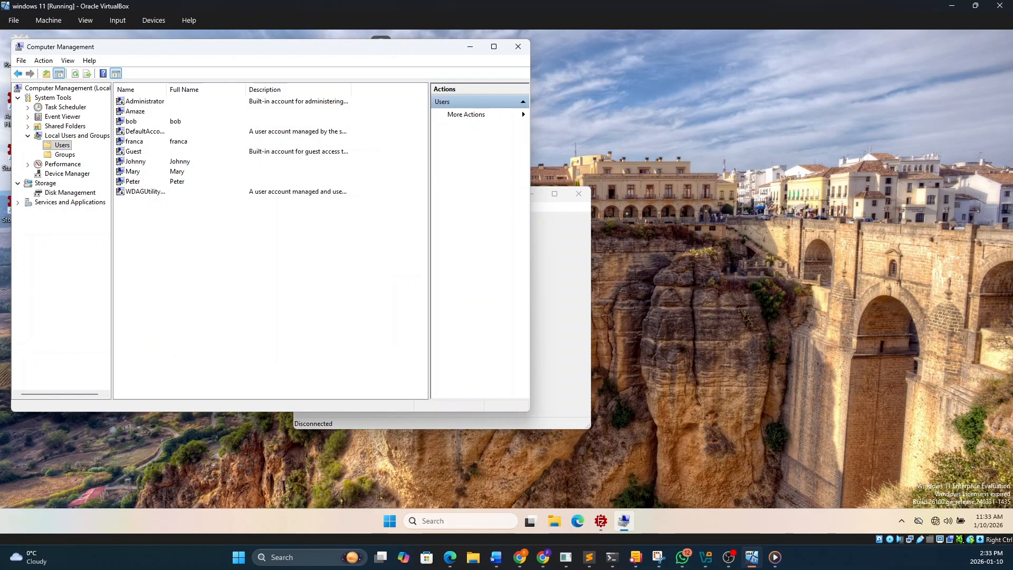
left_click(135, 141)
left_click(136, 162)
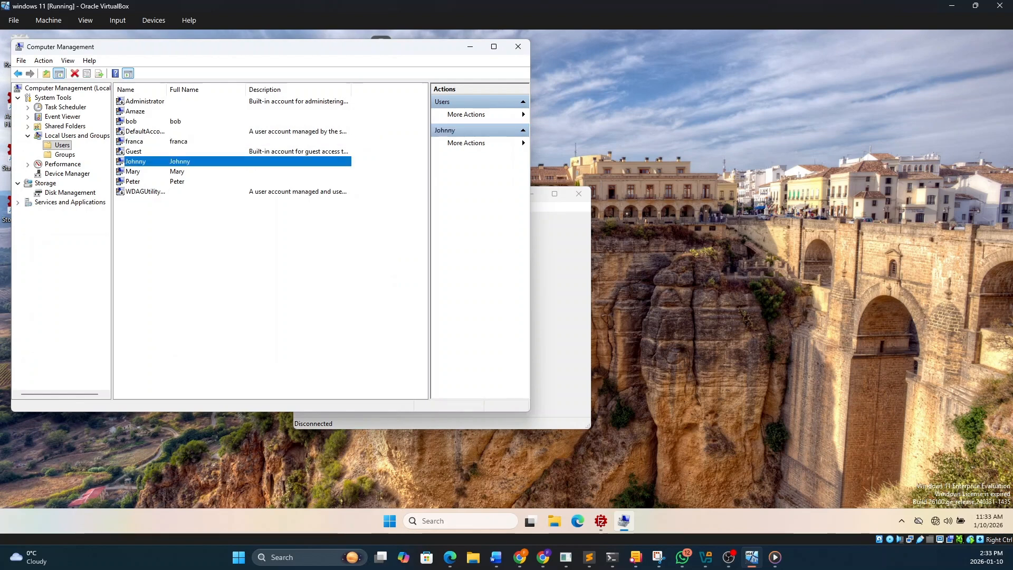
left_click(133, 182)
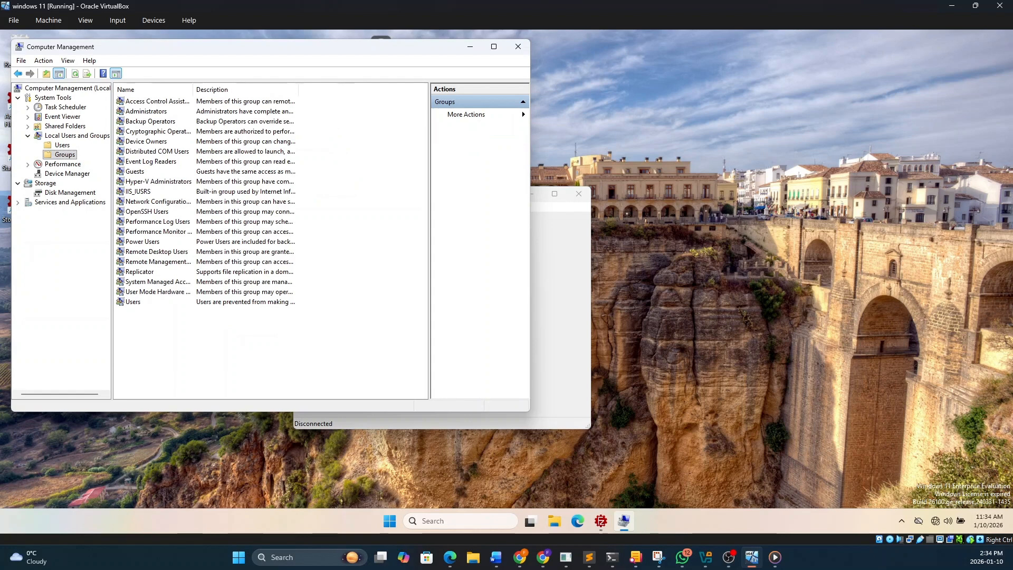
Start a new local group under Local Users and Groups and name it "Tech group"
right_click(248, 340)
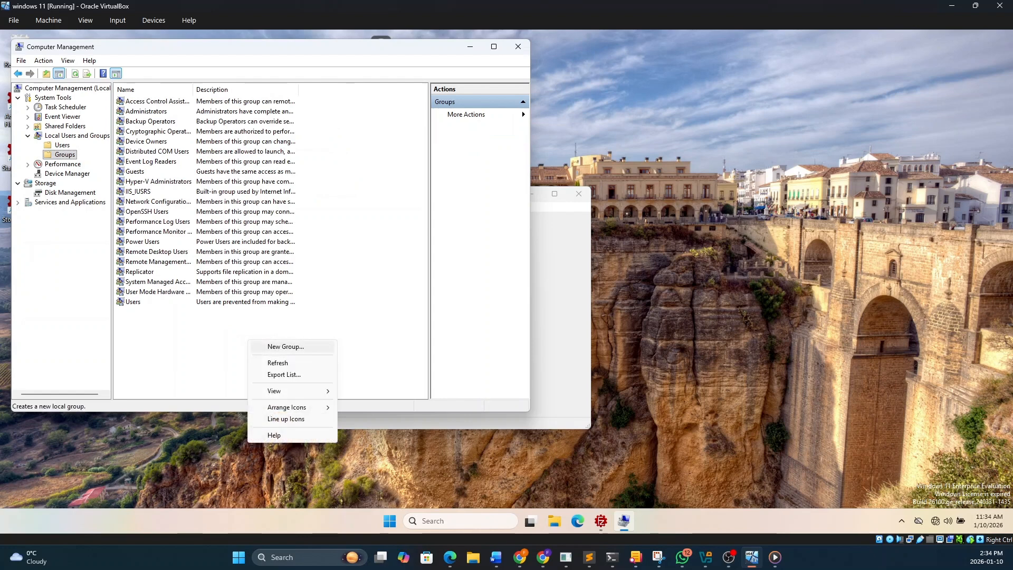
left_click(286, 346)
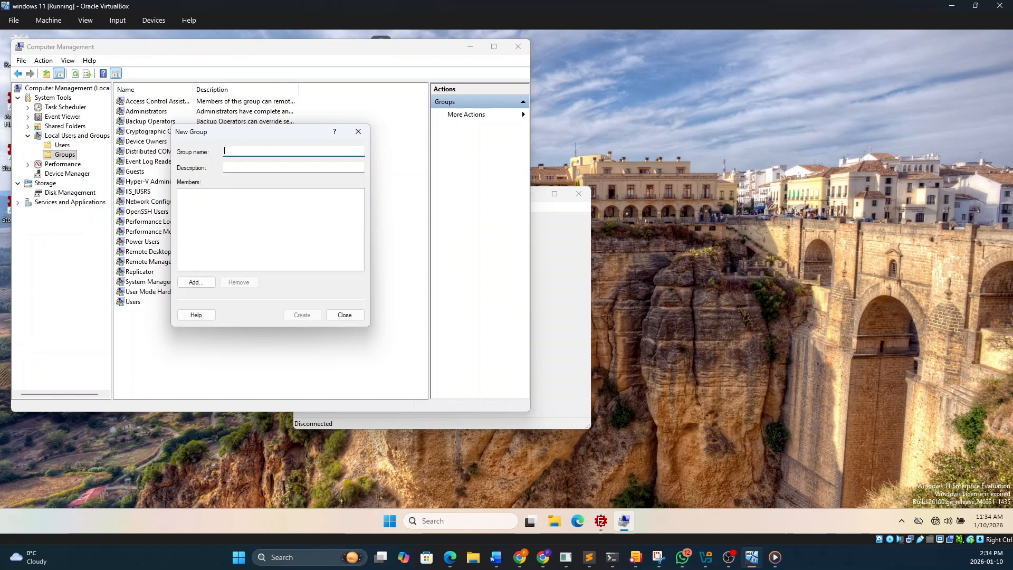
type("Tech group")
Open the user selection for Tech group's members and accept the object types, including Users, and the CLIENT02 location
left_click(196, 282)
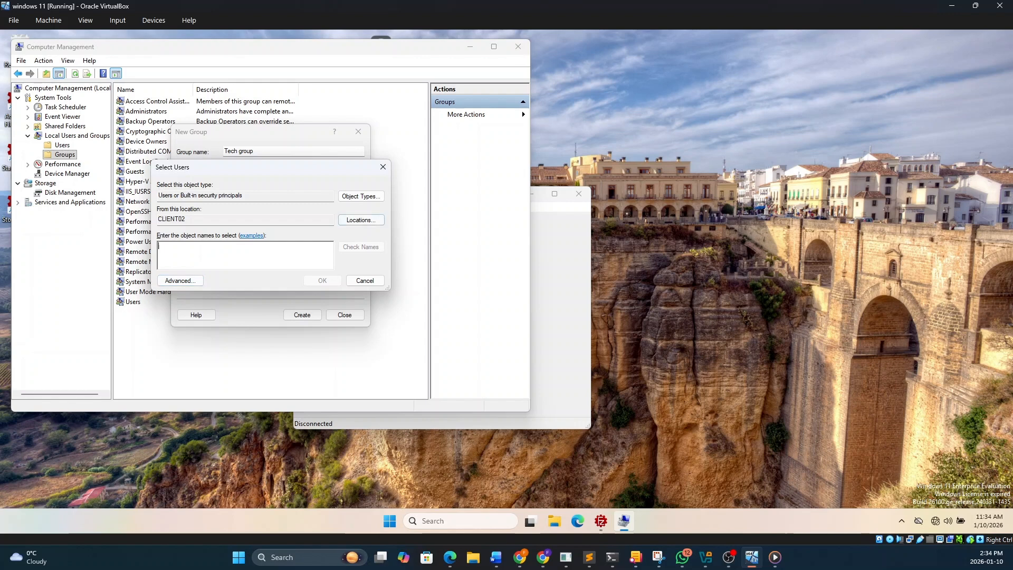
left_click(361, 195)
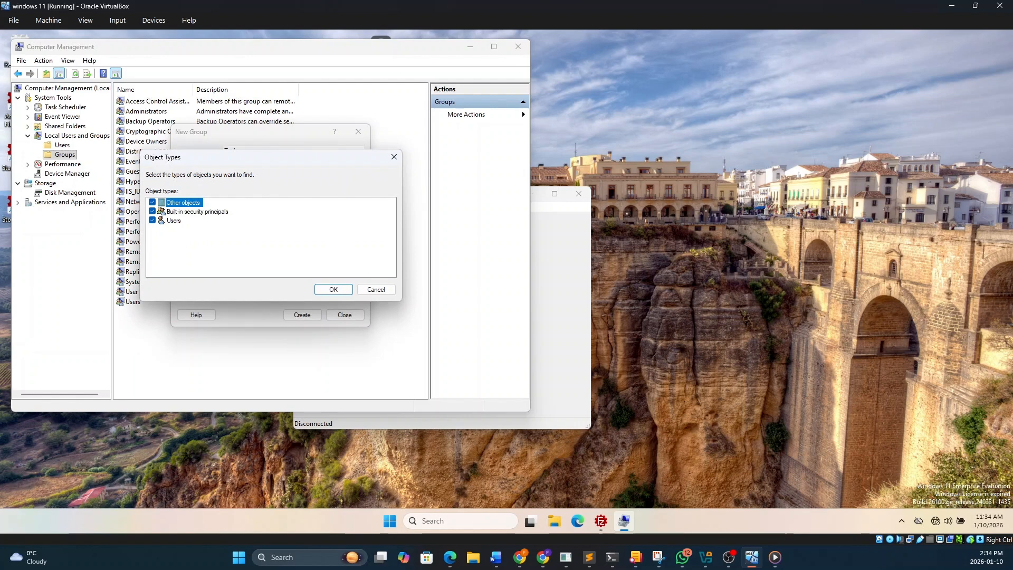
left_click(174, 221)
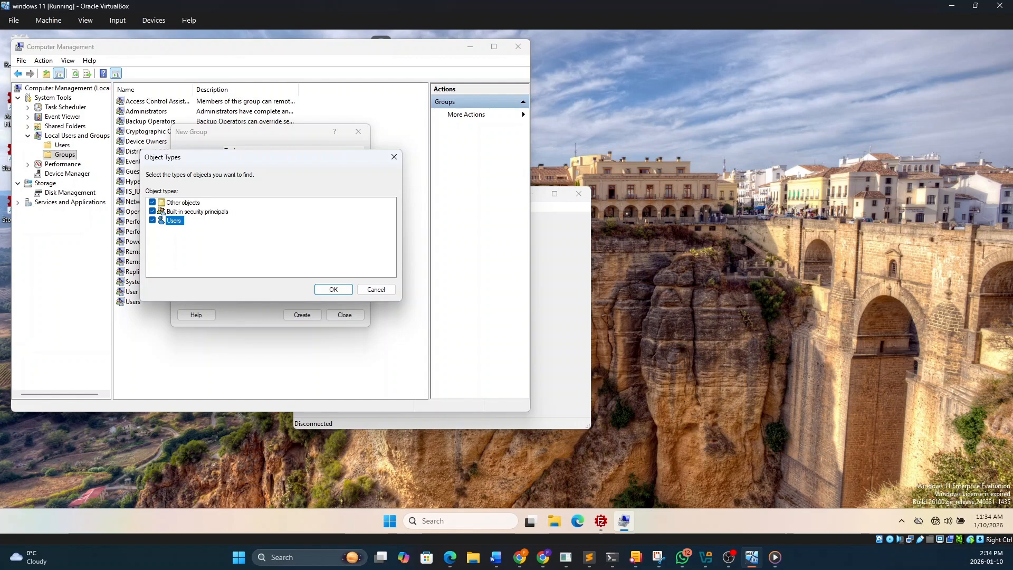
left_click(333, 290)
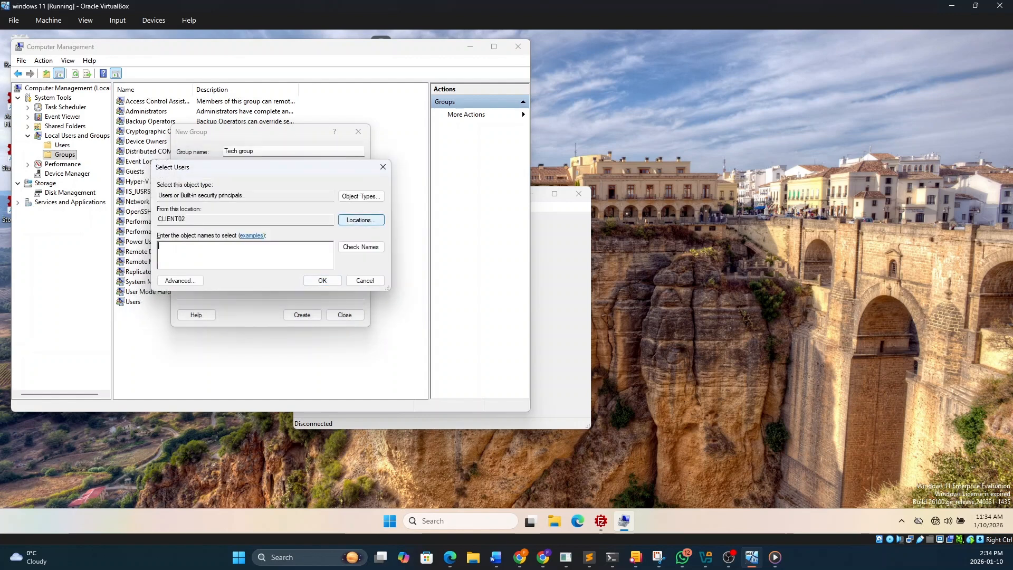
left_click(361, 220)
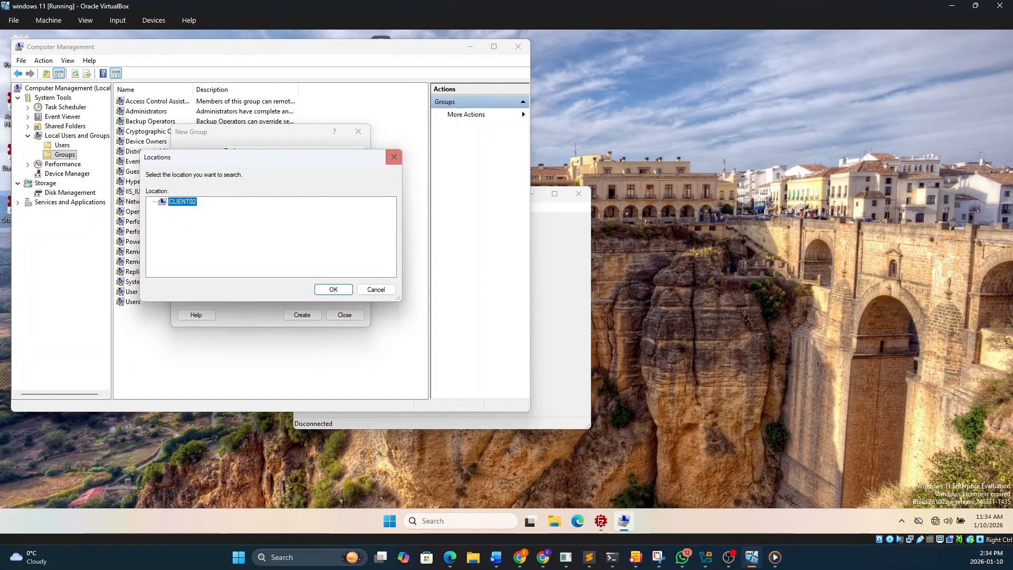
left_click(333, 289)
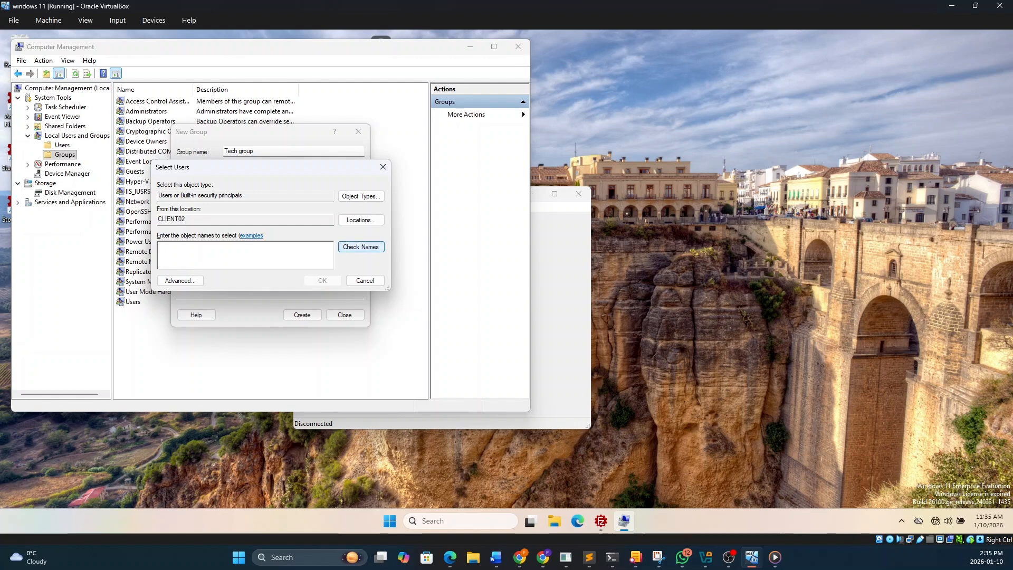
Add the first member to Tech group by entering the account's user name
left_click(361, 247)
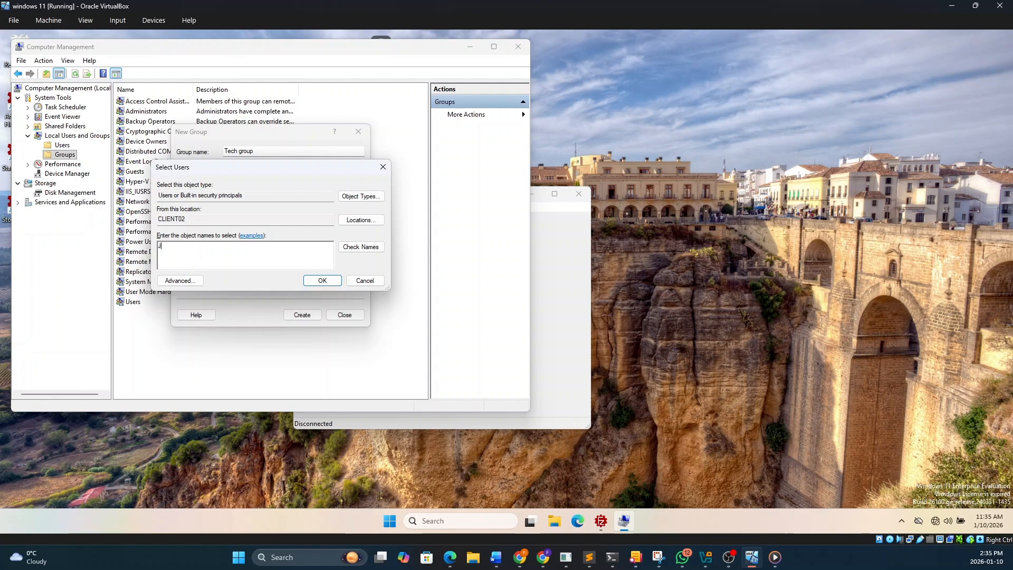
type("ohnny")
key("Return")
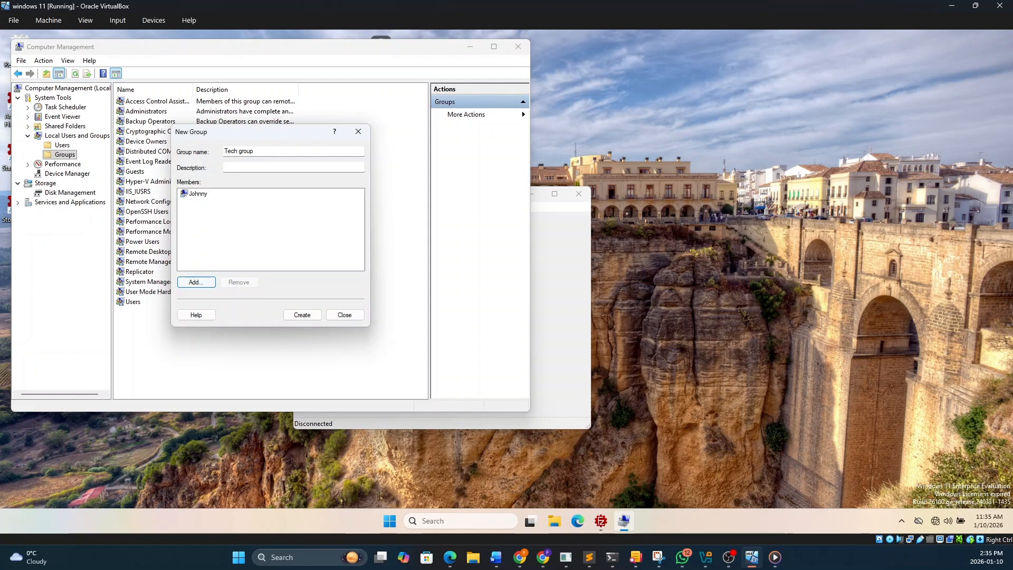
Add a second user account to Tech group's members by entering its user name
mouse_move(233, 131)
left_mouse_down()
mouse_move(363, 138)
mouse_move(241, 139)
left_mouse_up()
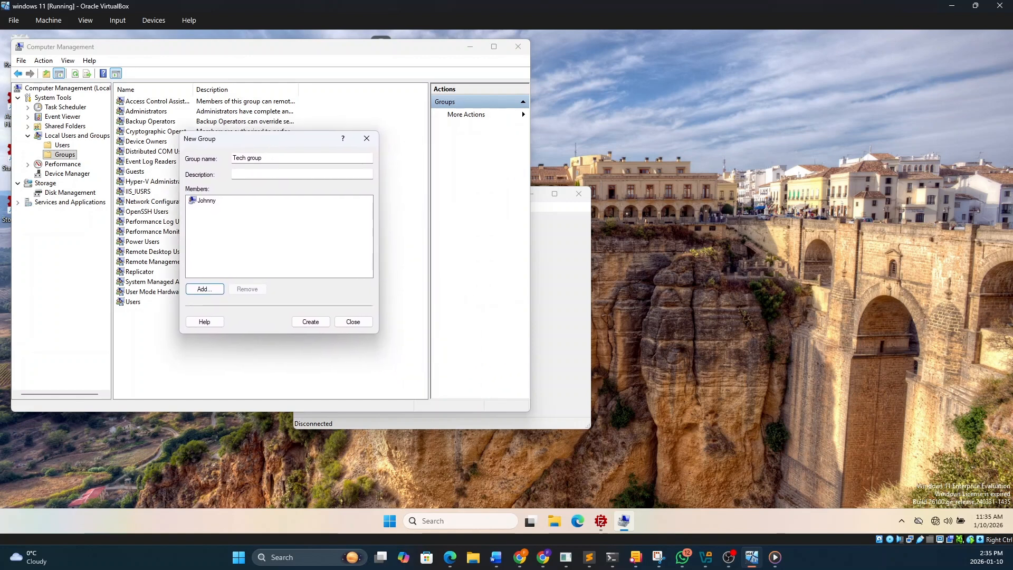
left_click(203, 289)
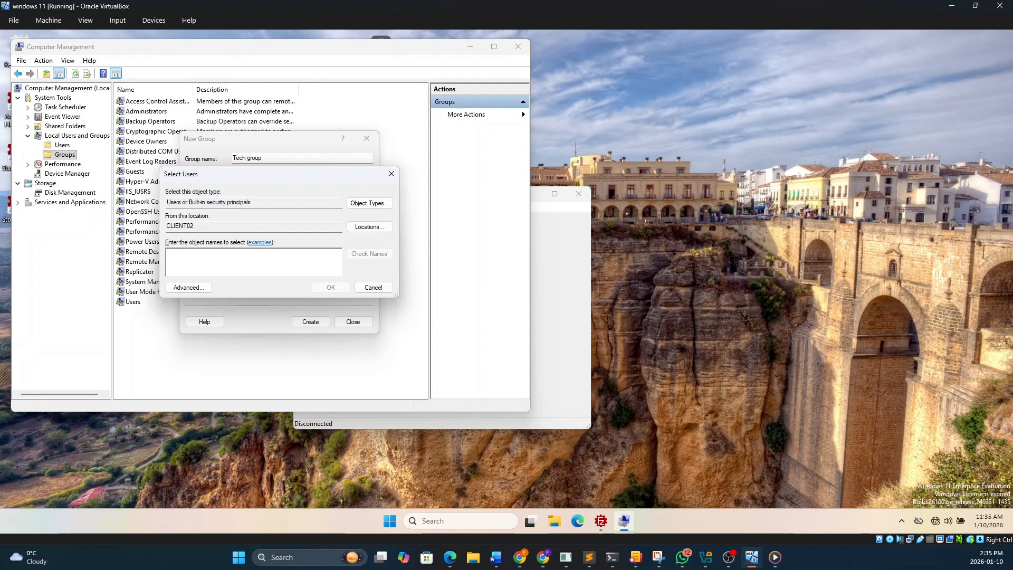
type("petter")
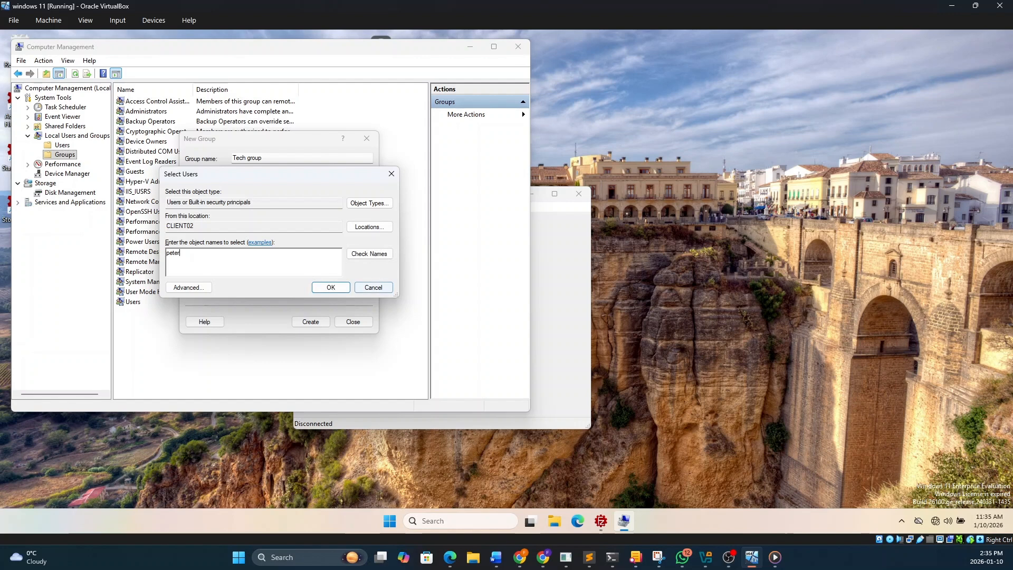
left_click(331, 287)
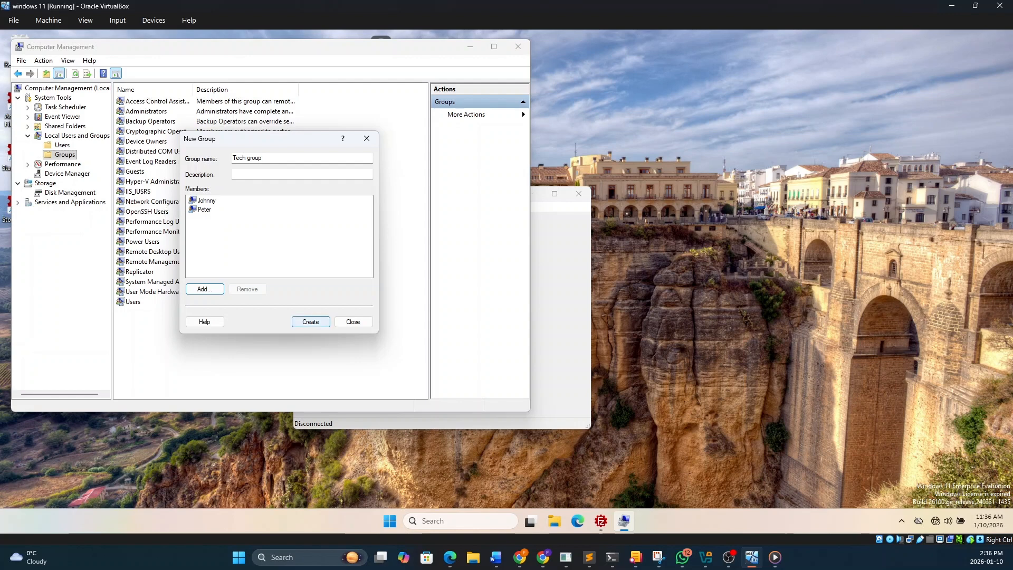
Create Tech group with its two members and check the member list in the group's properties
left_click(311, 321)
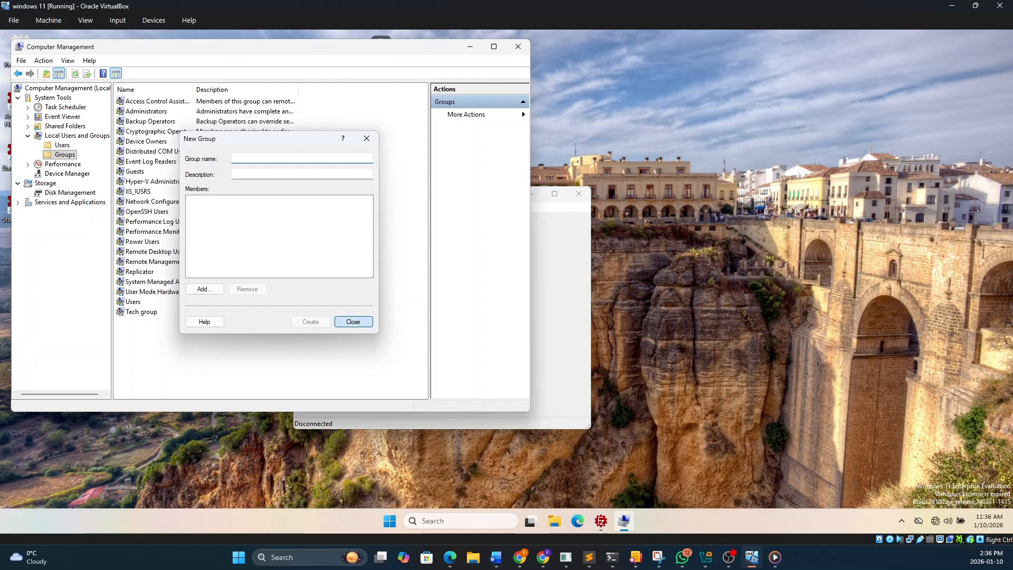
left_click(353, 322)
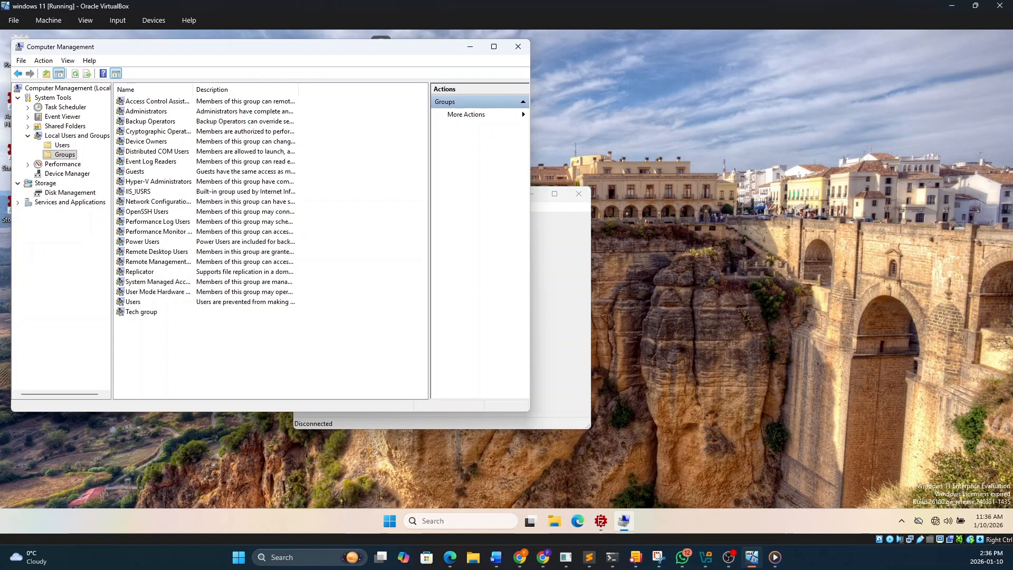
double_click(142, 312)
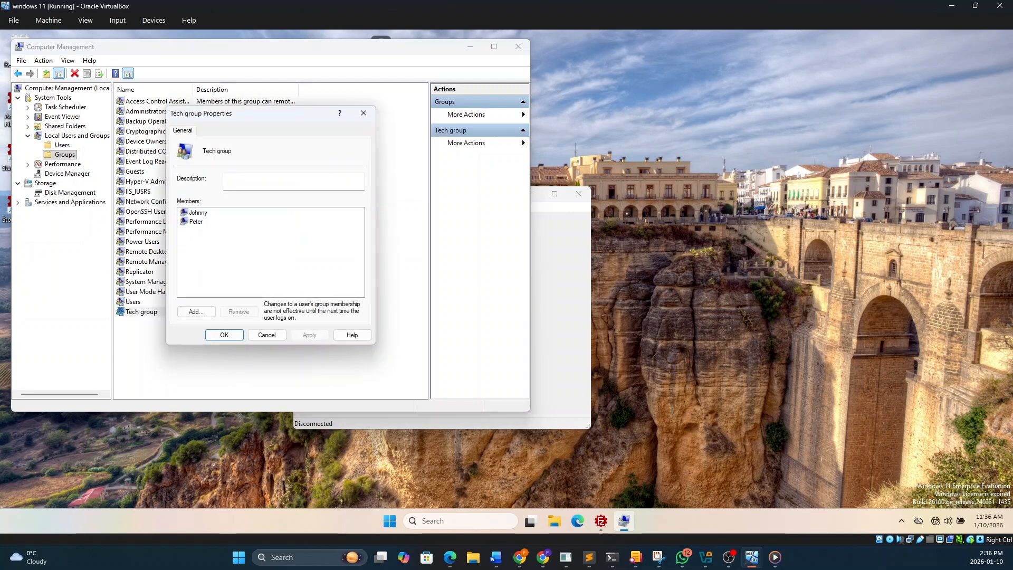
left_click(224, 334)
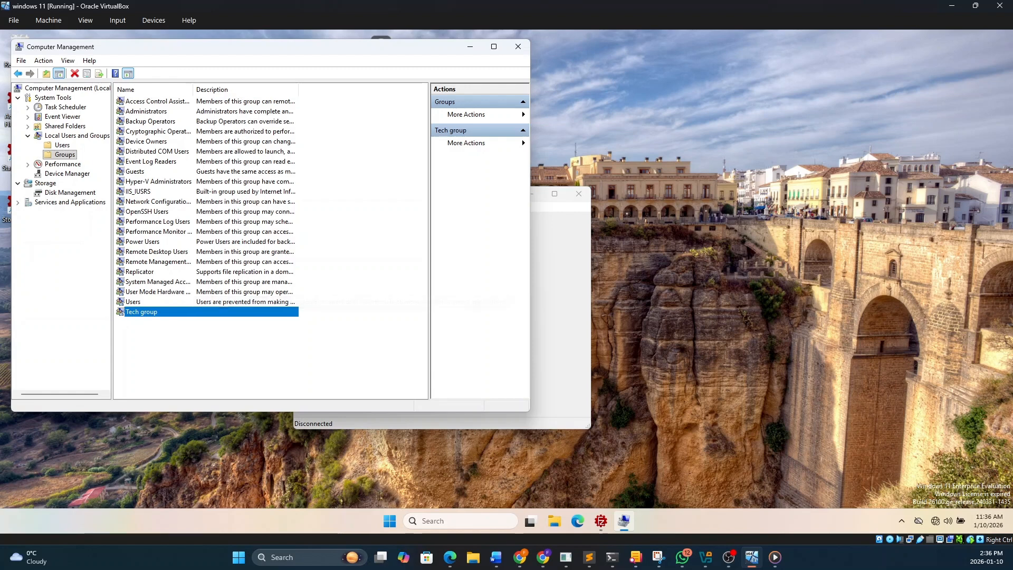
Start another local group and name it "Financegroup"
right_click(337, 320)
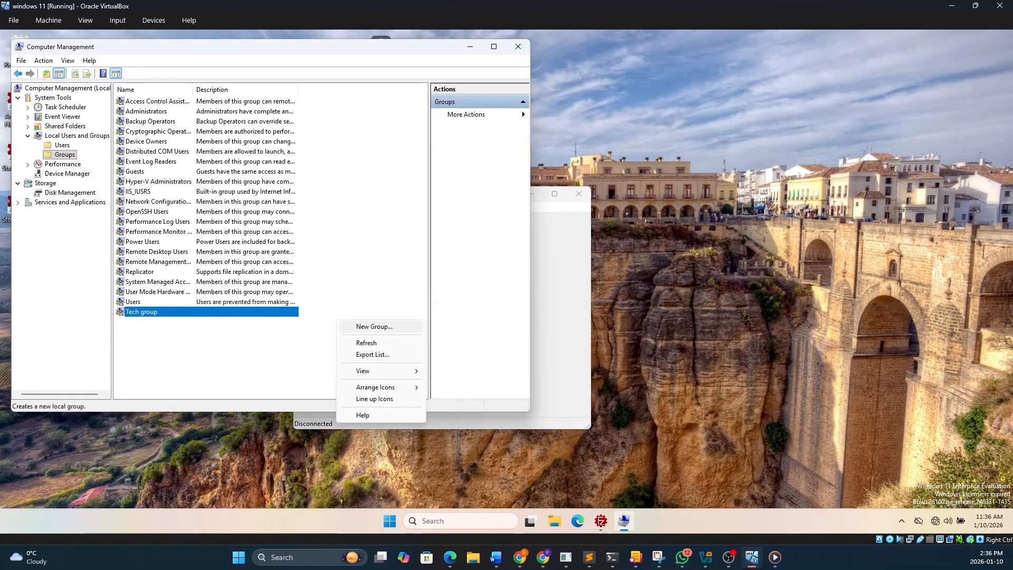
left_click(372, 326)
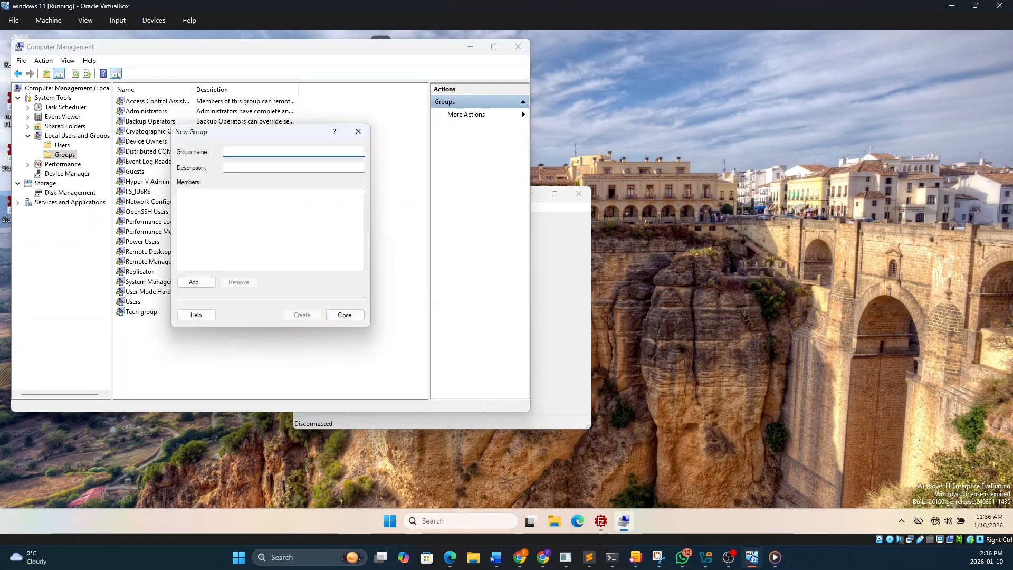
type("Fin")
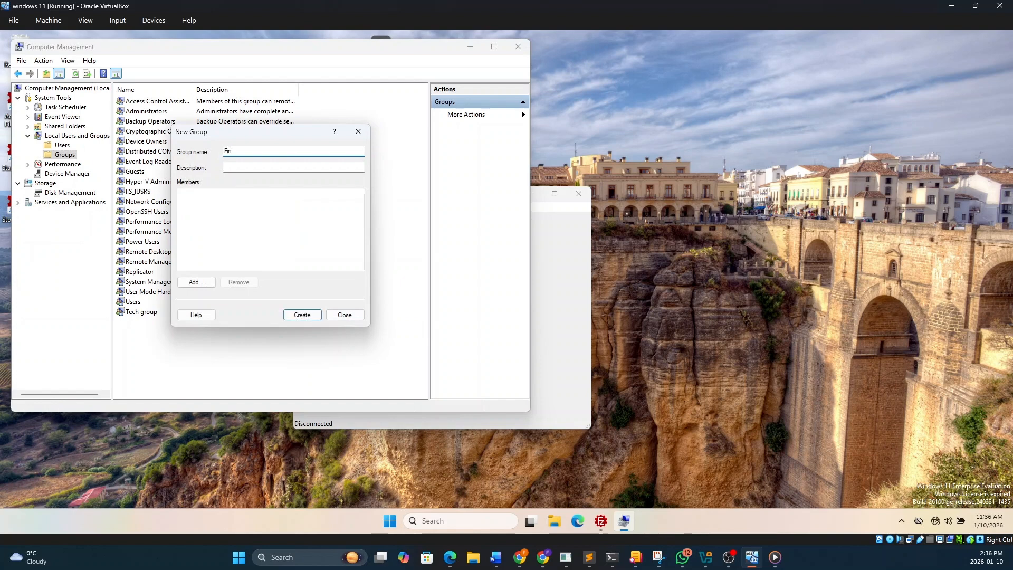
type("anca")
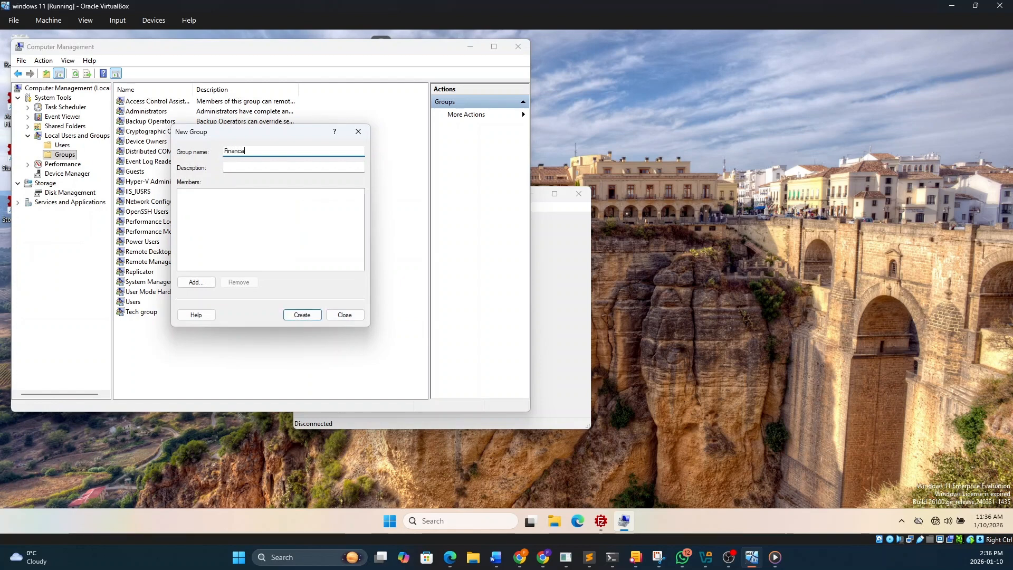
key("BackSpace")
type("egroup")
Add the user account that is not in Tech group as the first member of Financegroup
left_click(195, 282)
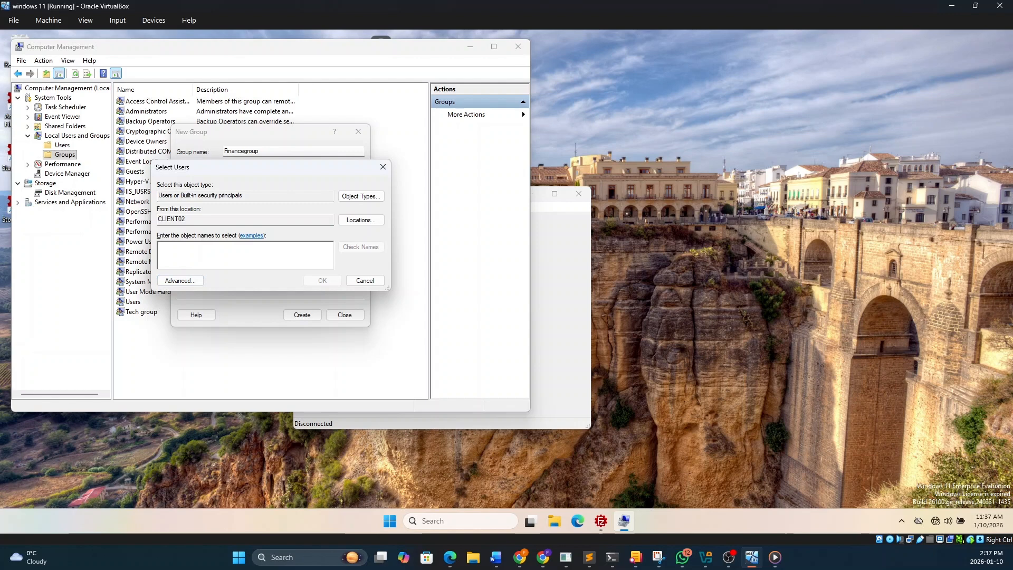
type("franca")
key("Return")
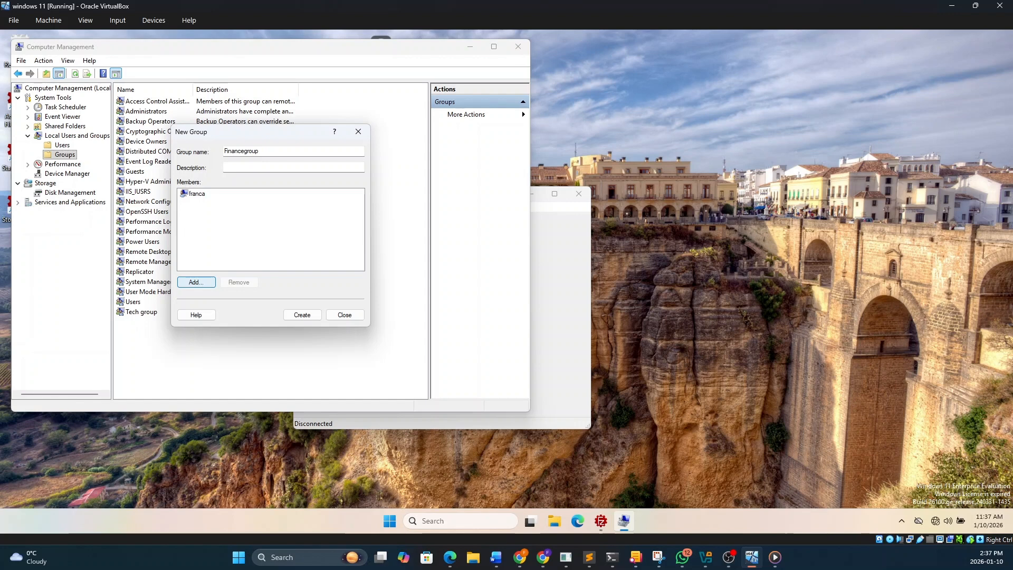
Add Tech group's second member to Financegroup as well and finish creating the group
left_click(196, 282)
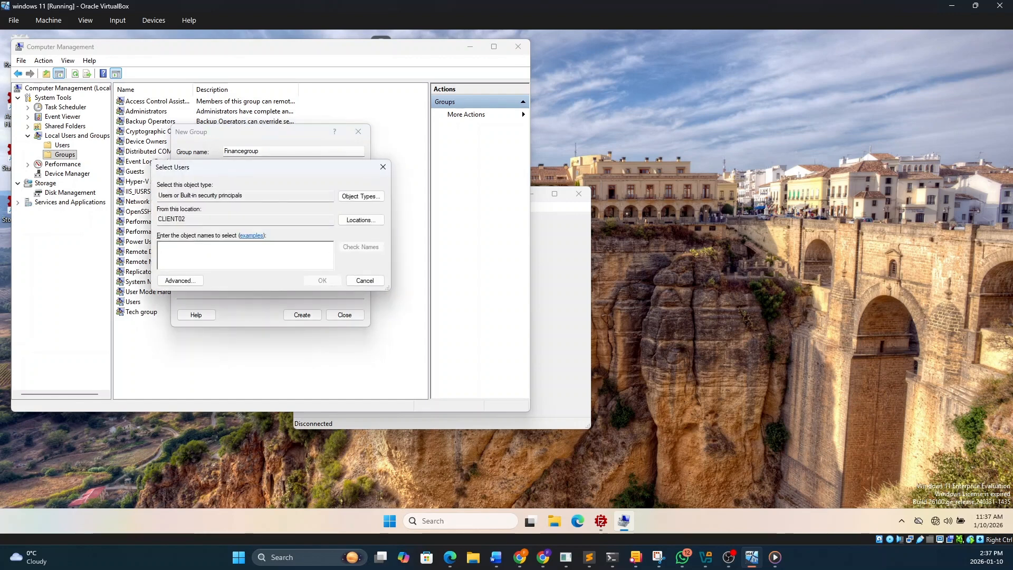
type("peter")
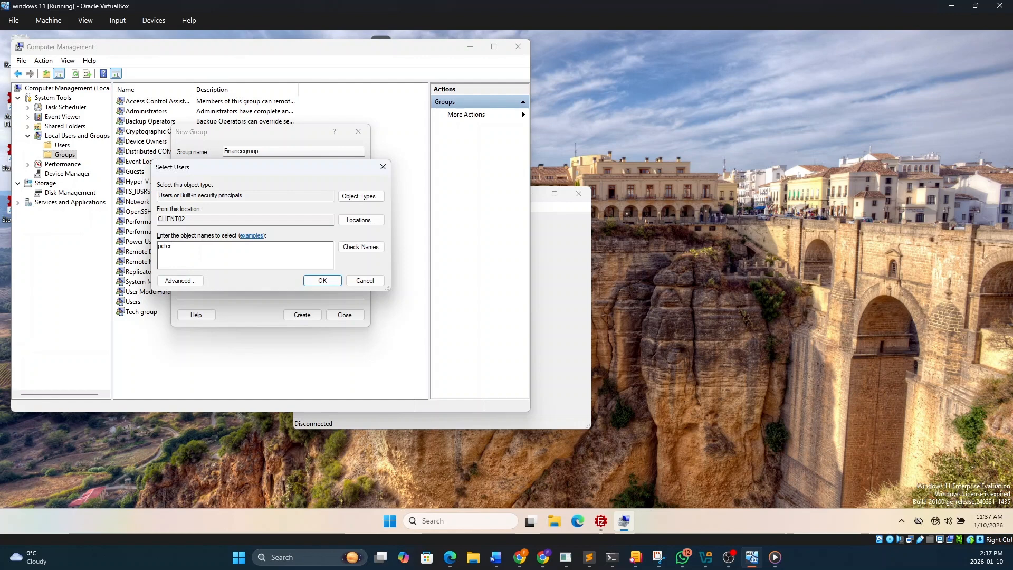
key("Return")
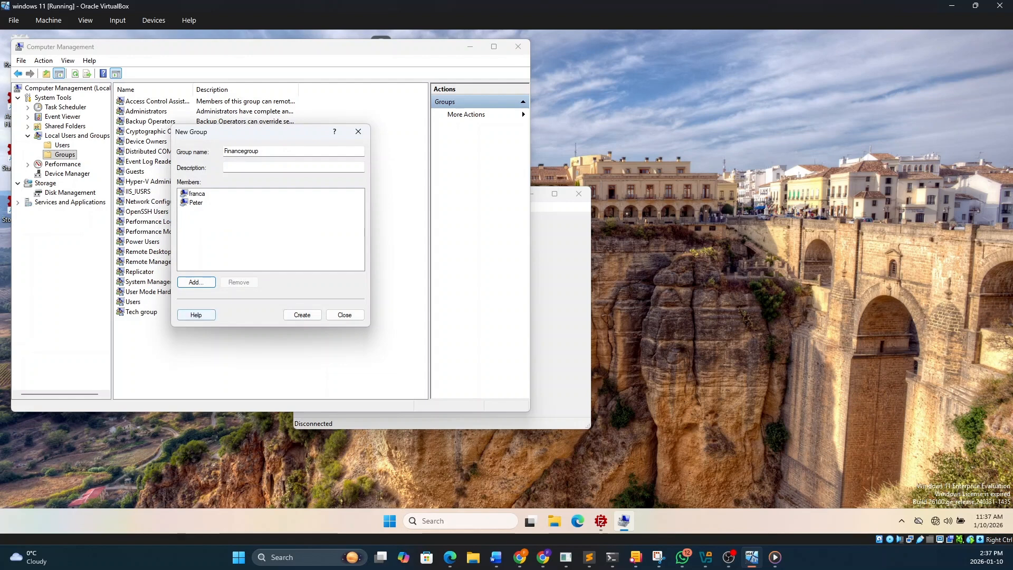
left_click(301, 314)
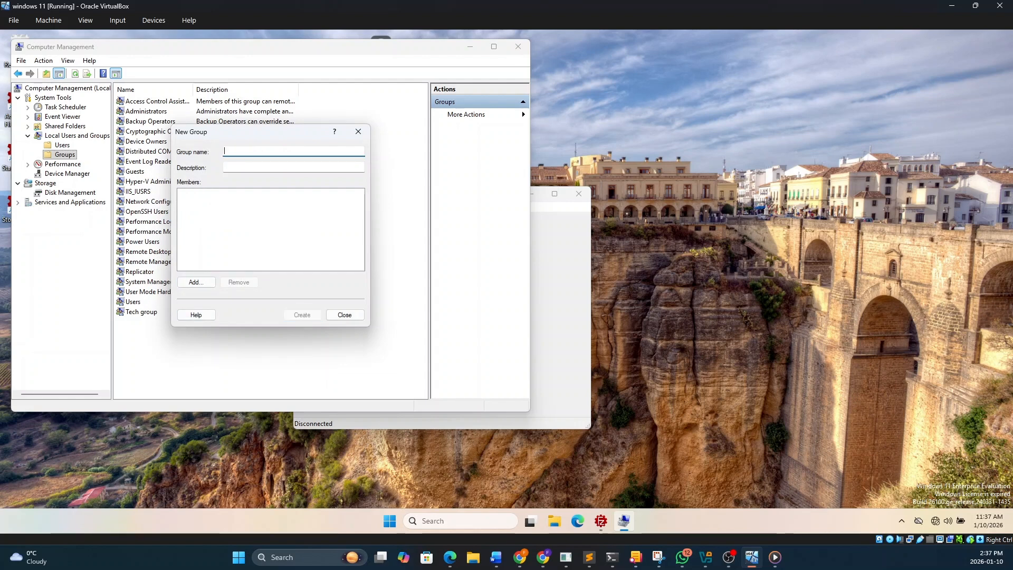
left_click(344, 314)
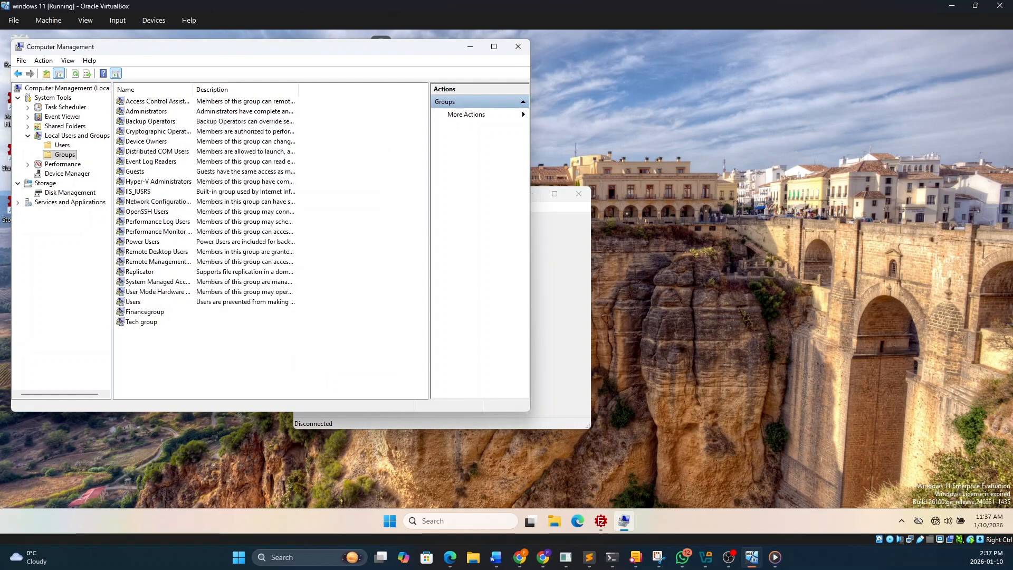